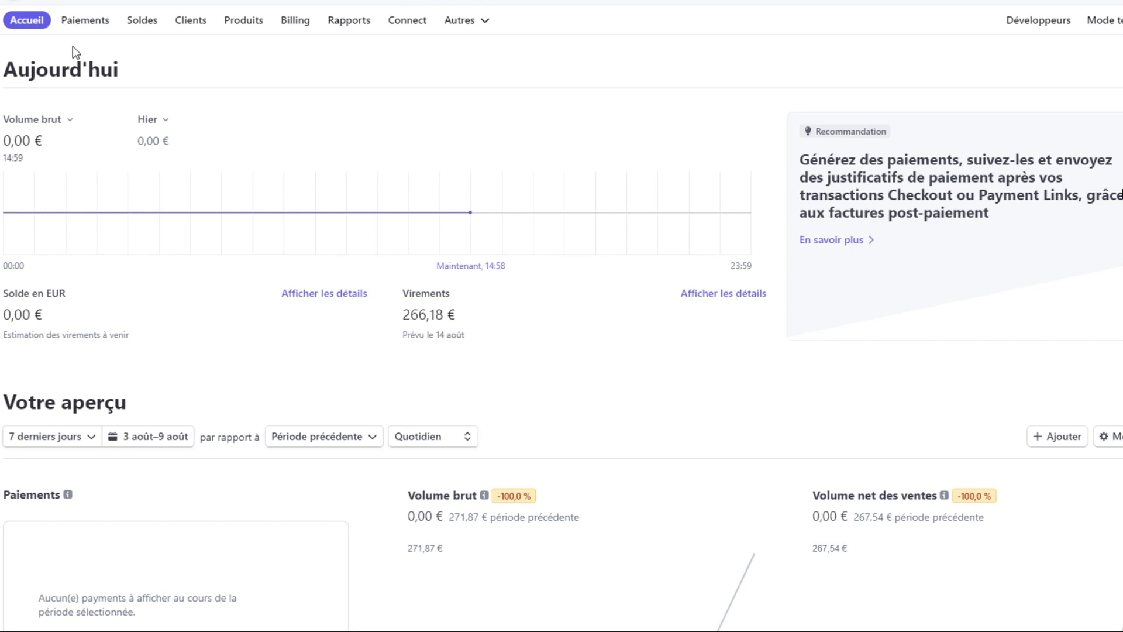
- Open the client's draft quote from the client record and examine its line items, discount and VAT
click(194, 22)
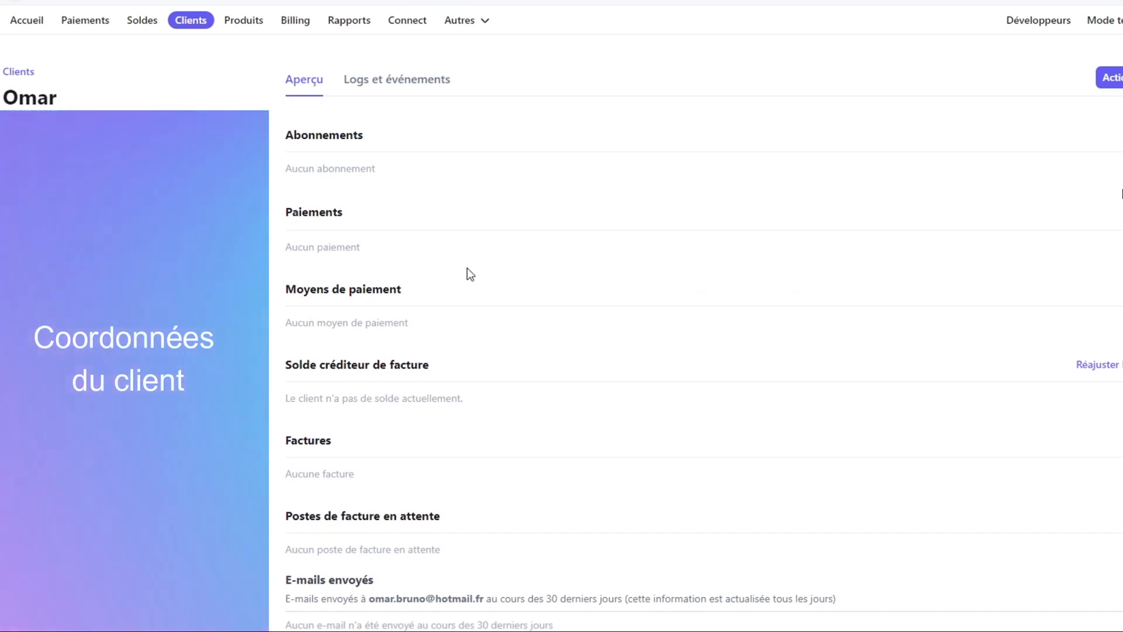
scroll(467, 268, down, 4)
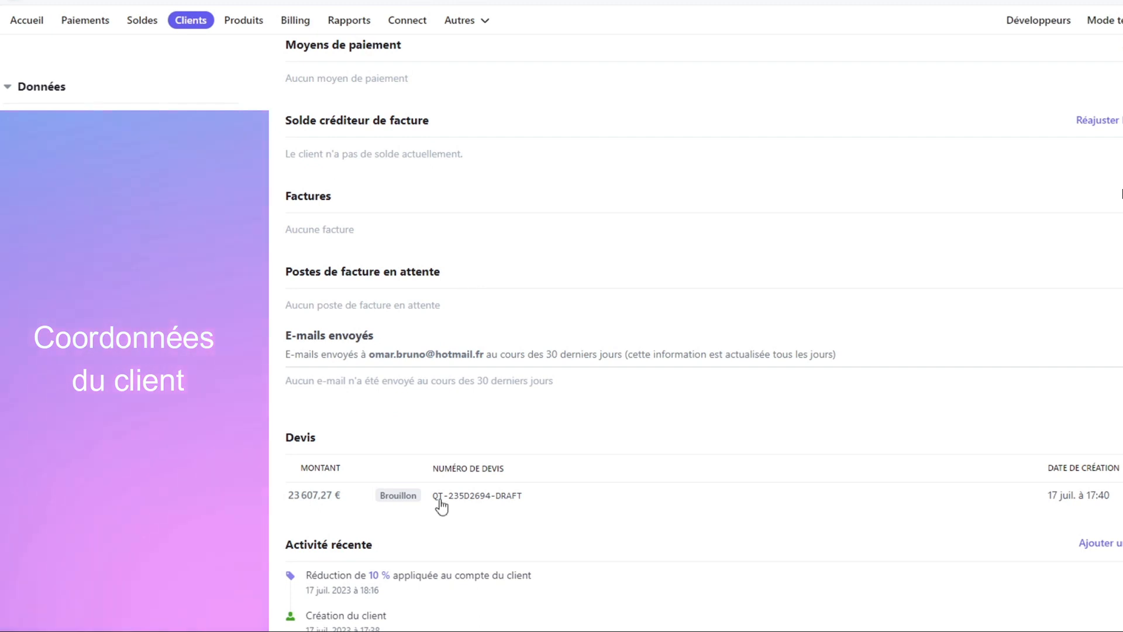
click(326, 497)
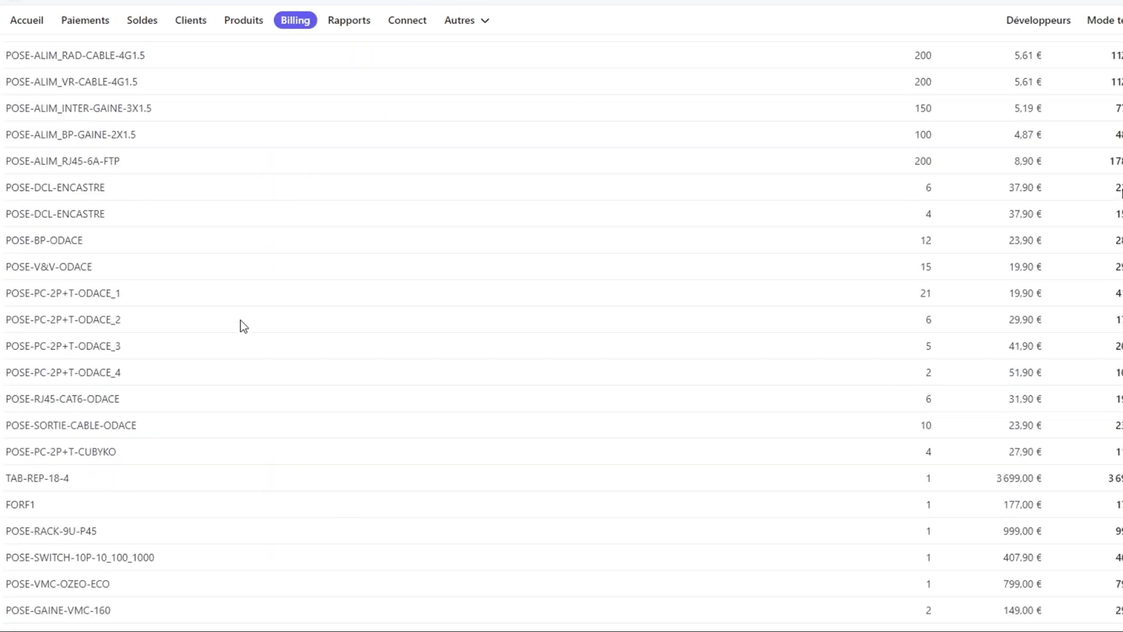
scroll(240, 349, down, 4)
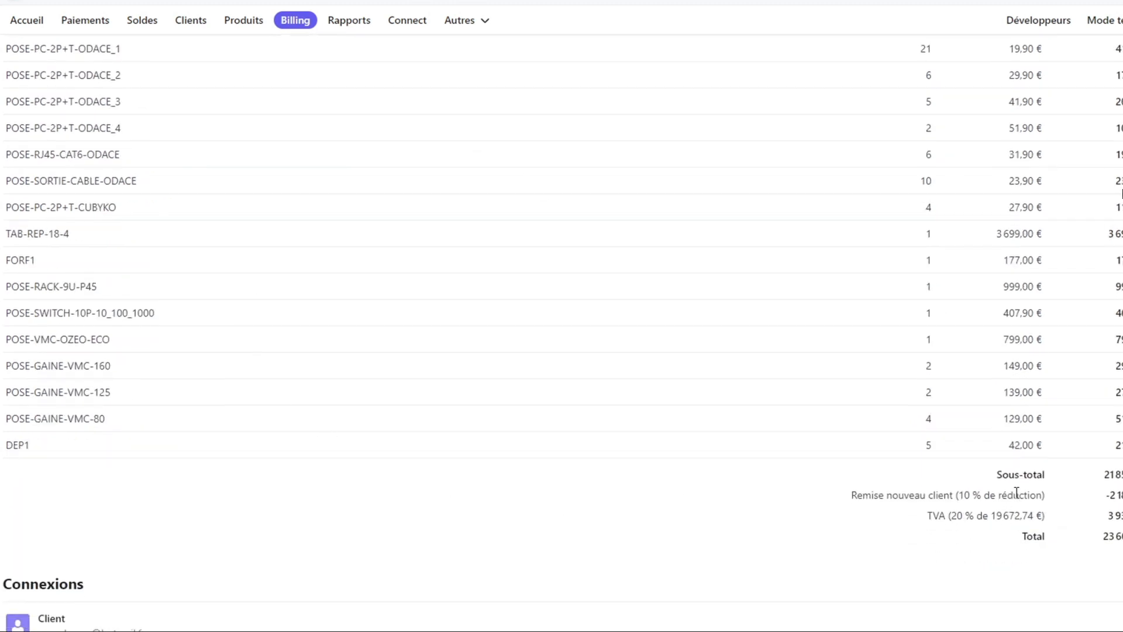
- Start a new product and configure its tax behaviour manually, with taxes excluded from the price
click(243, 20)
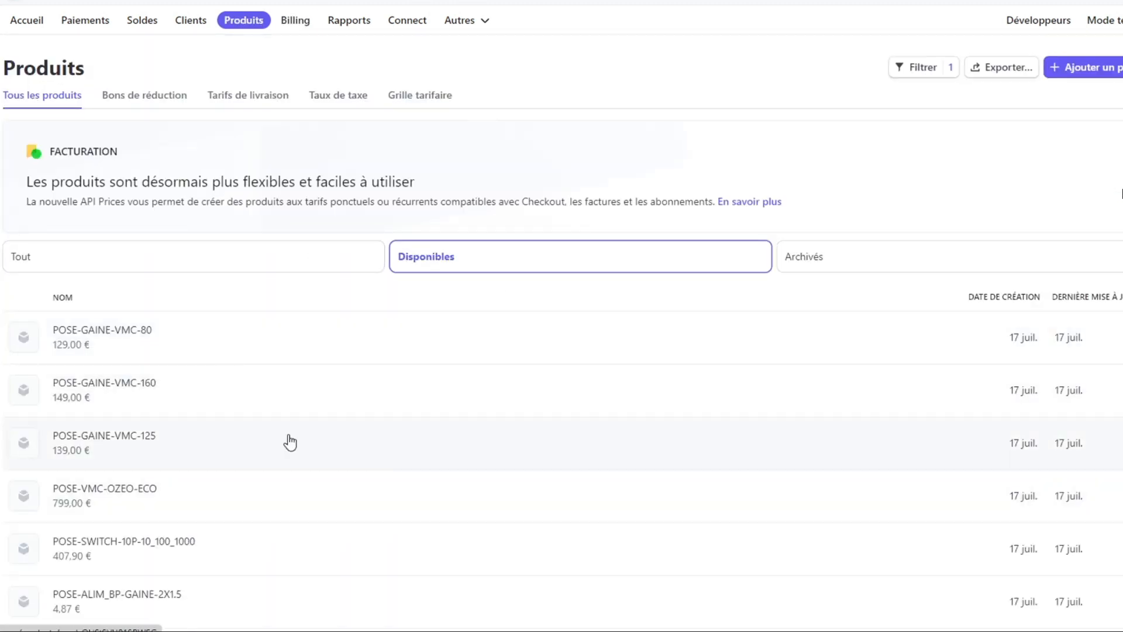
click(1116, 76)
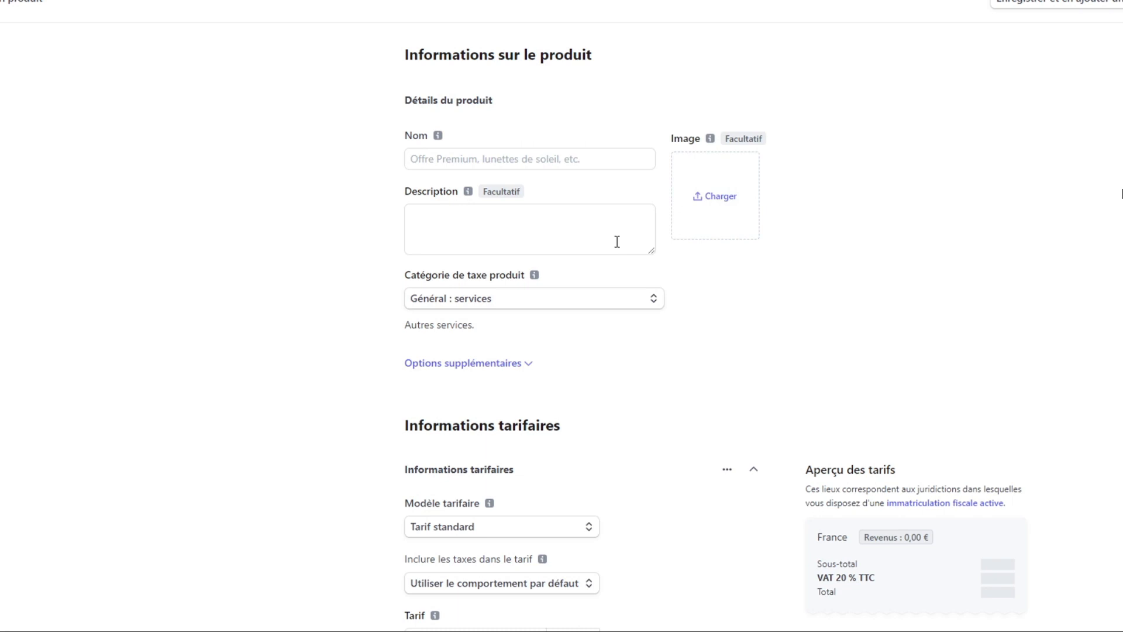
scroll(572, 291, down, 7)
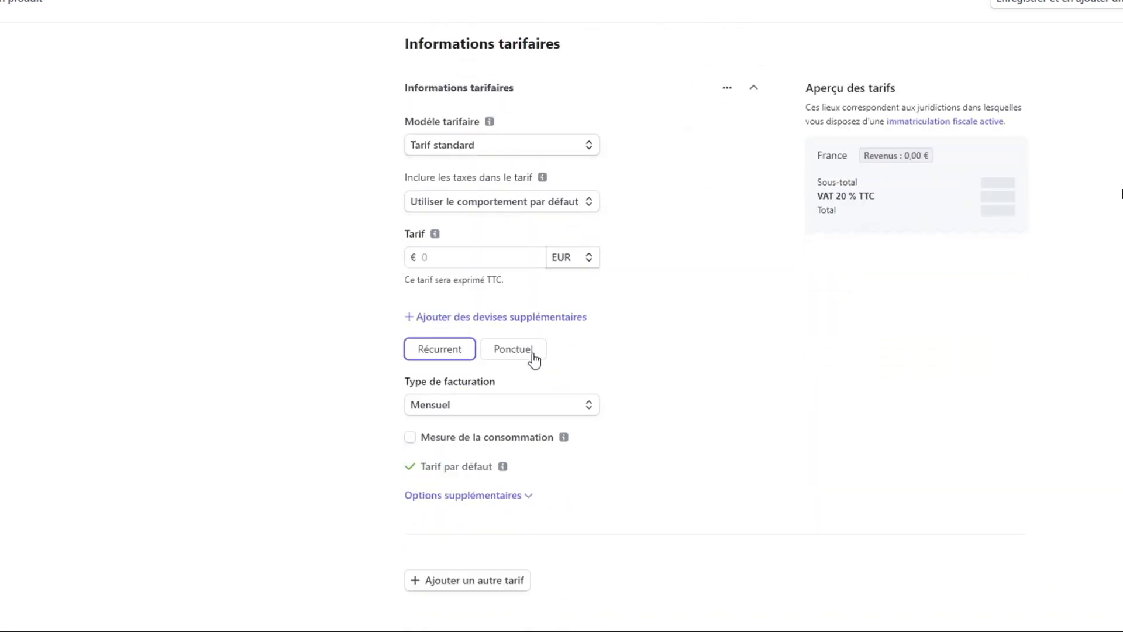
click(508, 210)
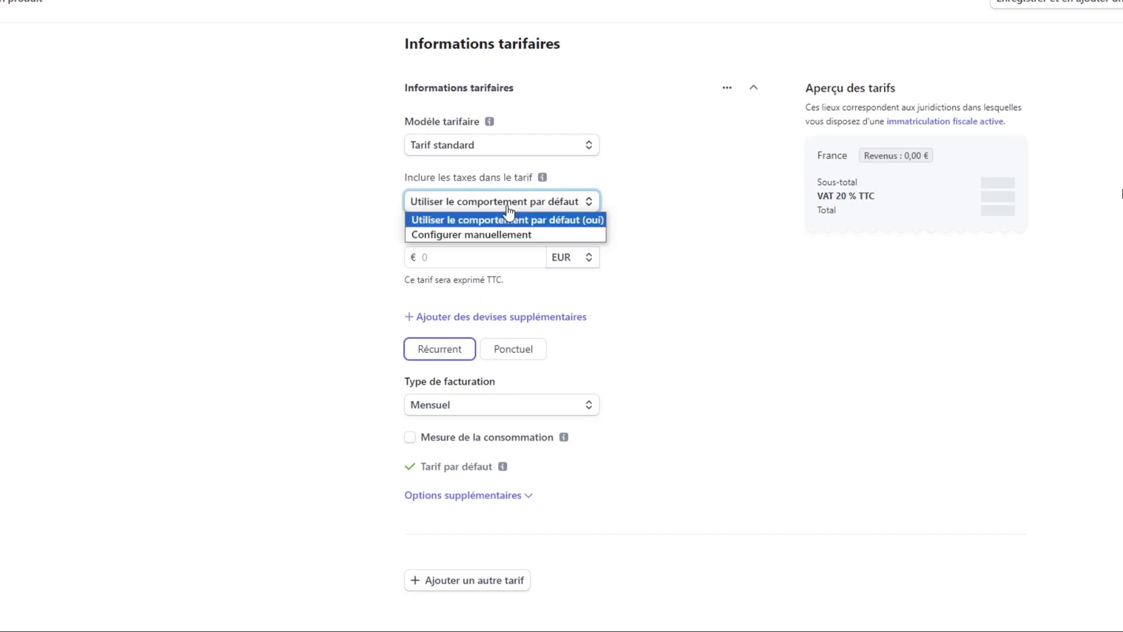
click(503, 234)
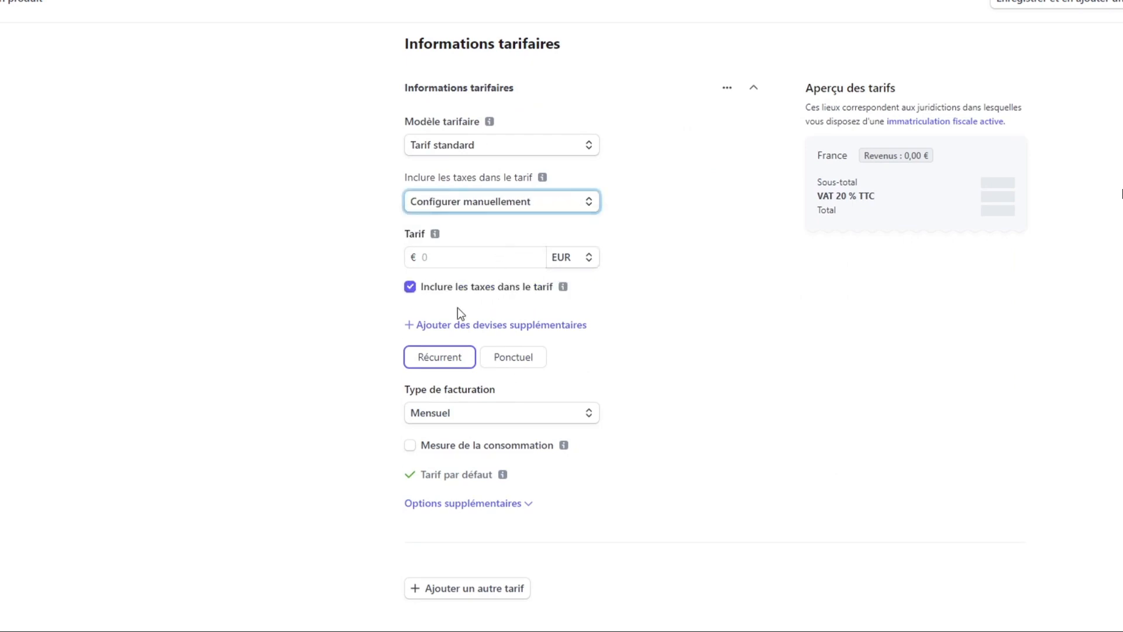
click(410, 289)
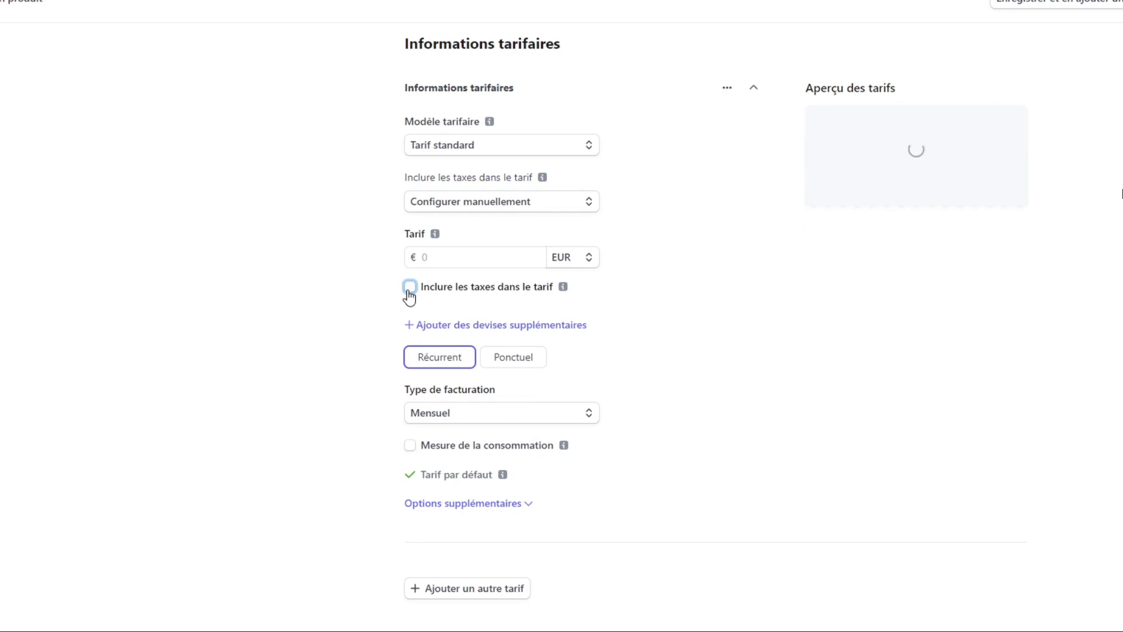
- Check the available pricing models for the new product and set its price to one-time (Ponctuel)
click(499, 150)
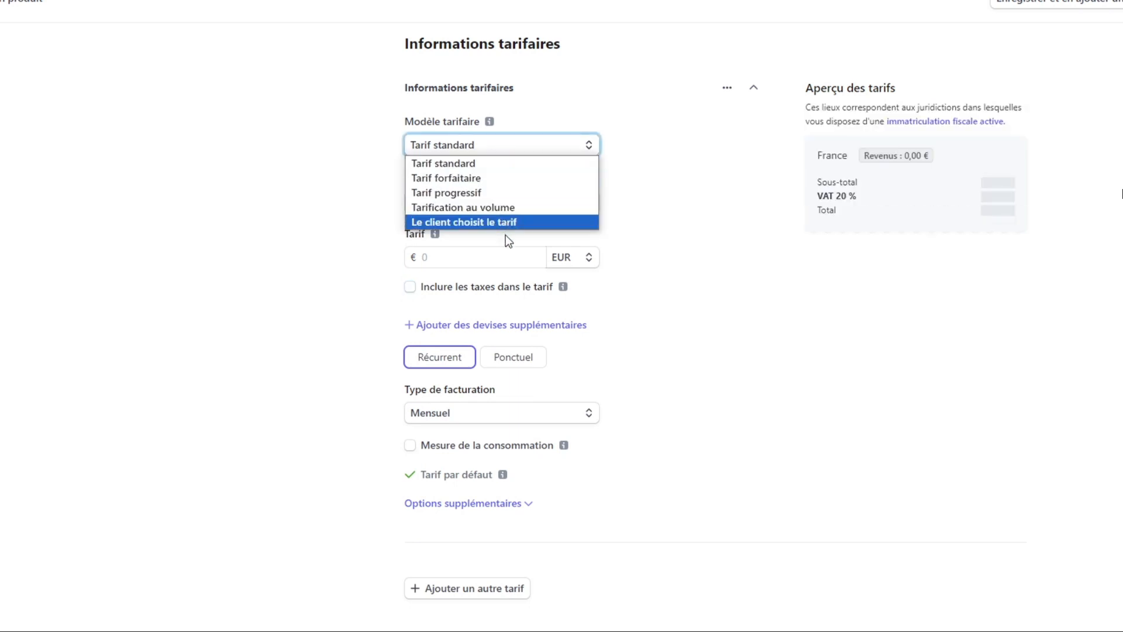
click(514, 357)
click(515, 356)
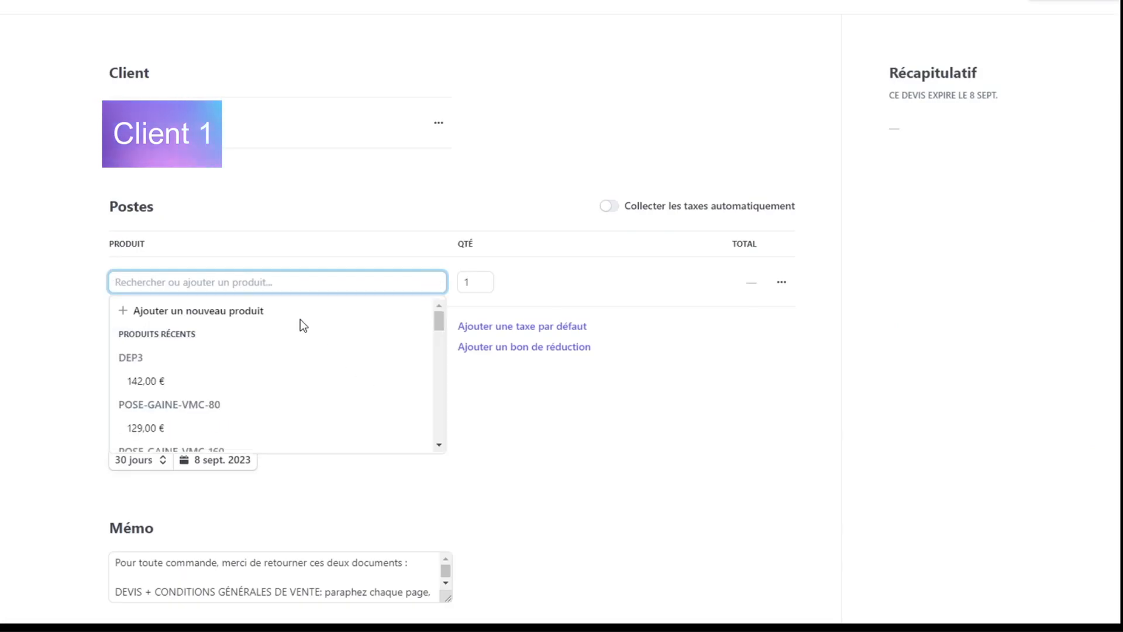
- Add the product POSE-GAINE-VMC-80 at 129,00 € to the quote with a quantity of 2
click(201, 428)
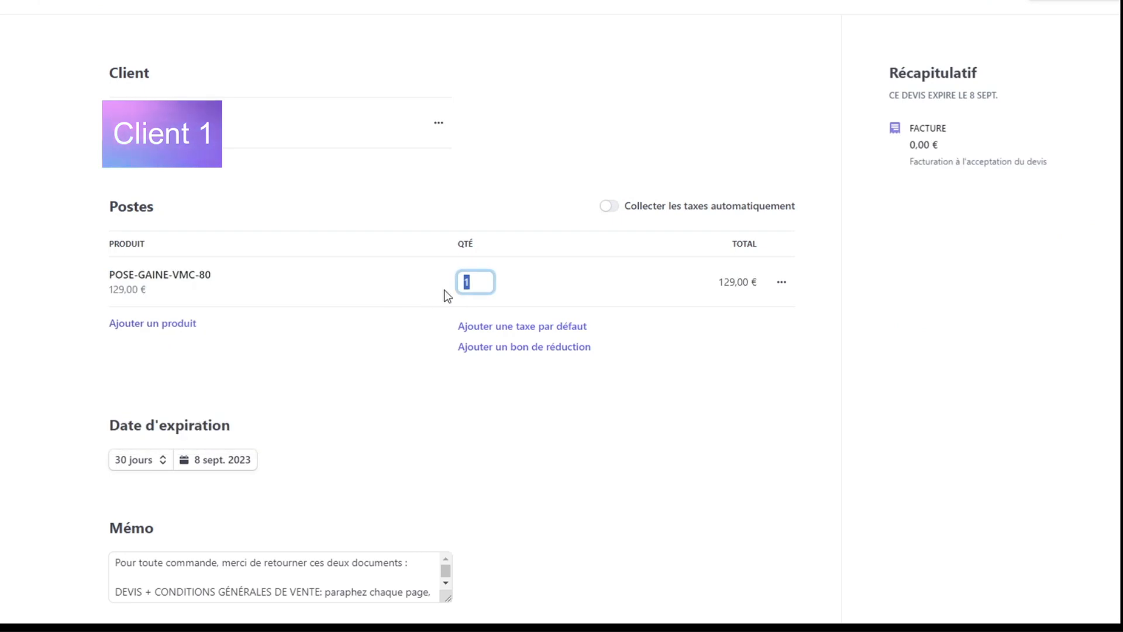
click(483, 281)
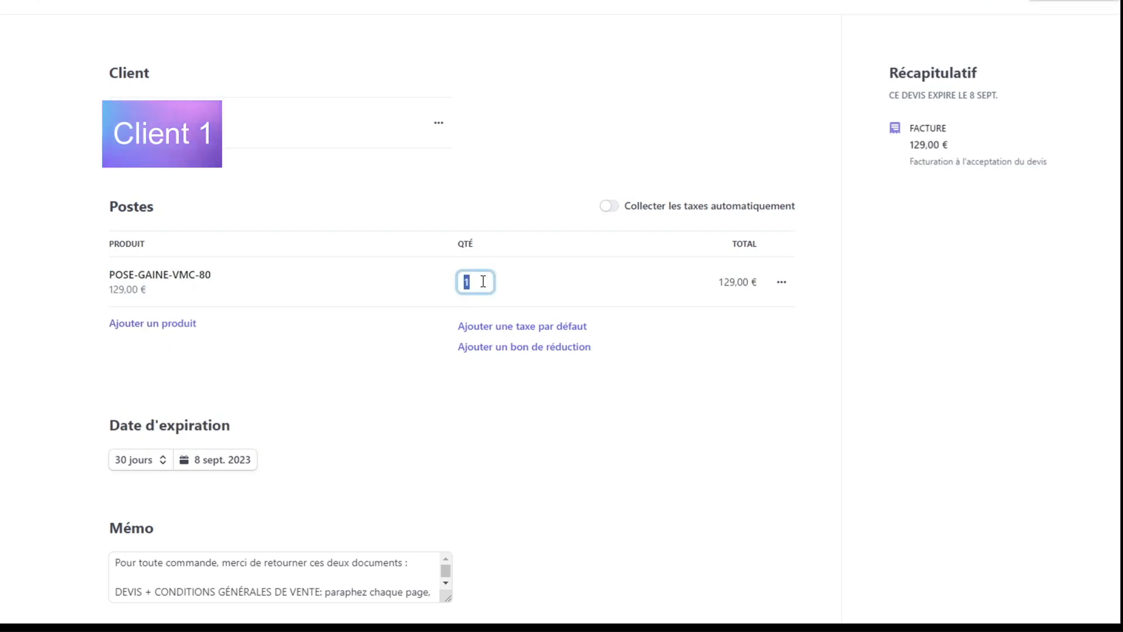
text(2)
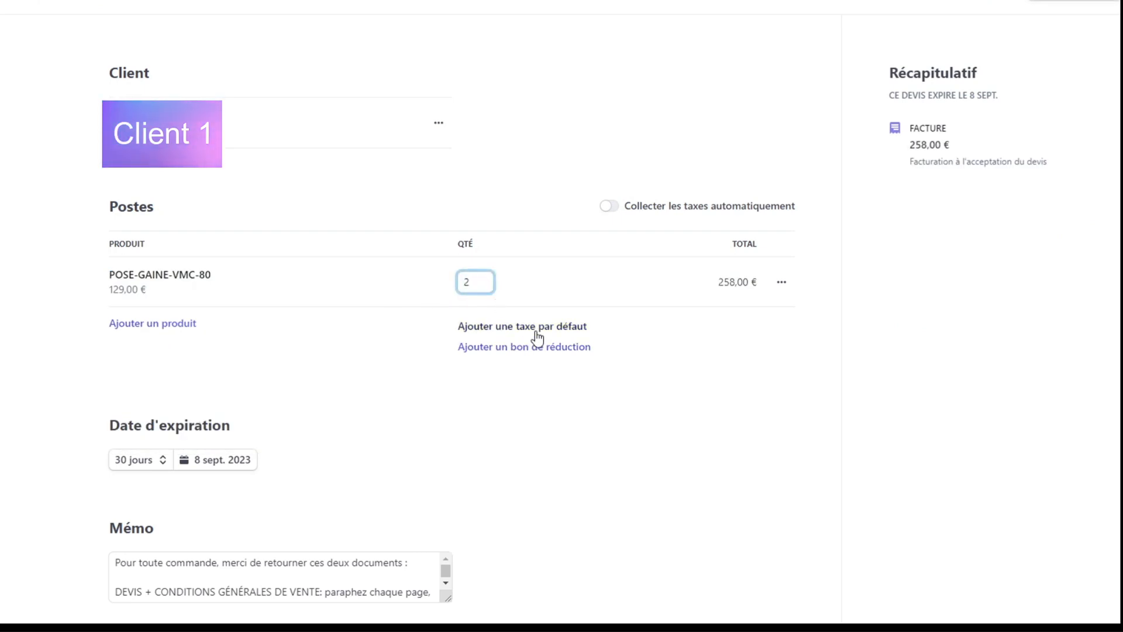
- Apply TVA (10 %) as the quote's default tax
click(533, 331)
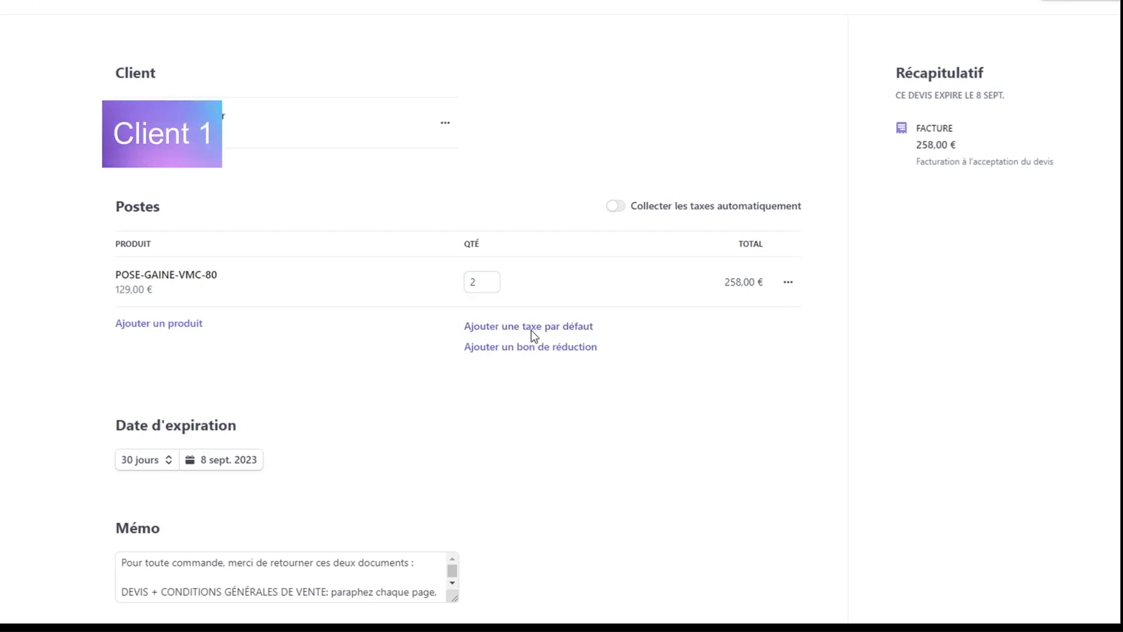
click(568, 206)
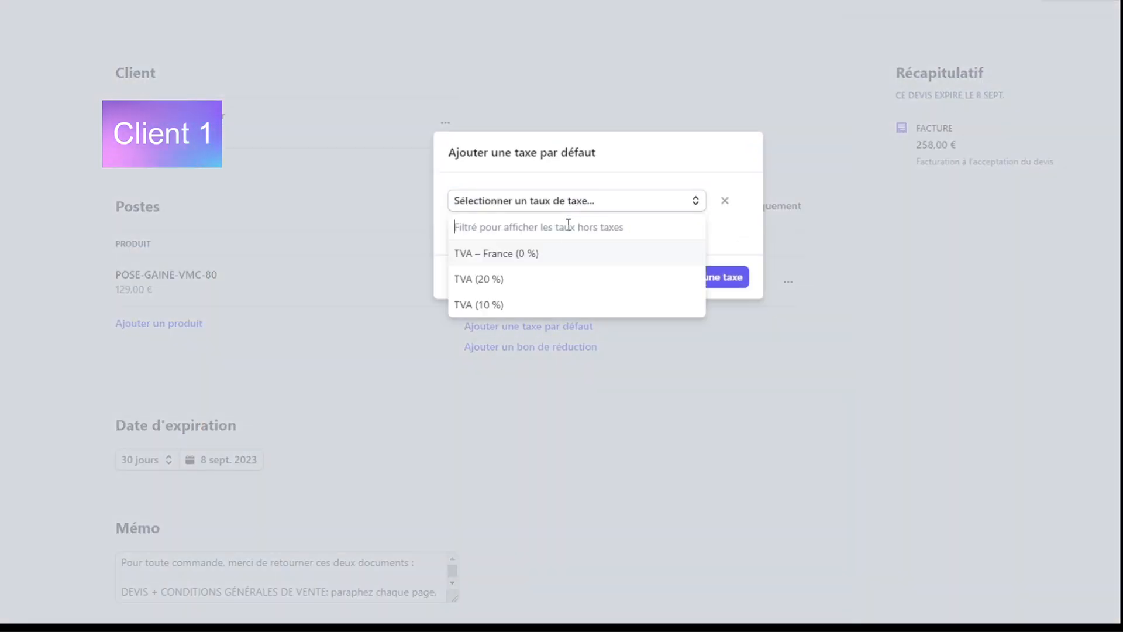
click(517, 309)
click(691, 277)
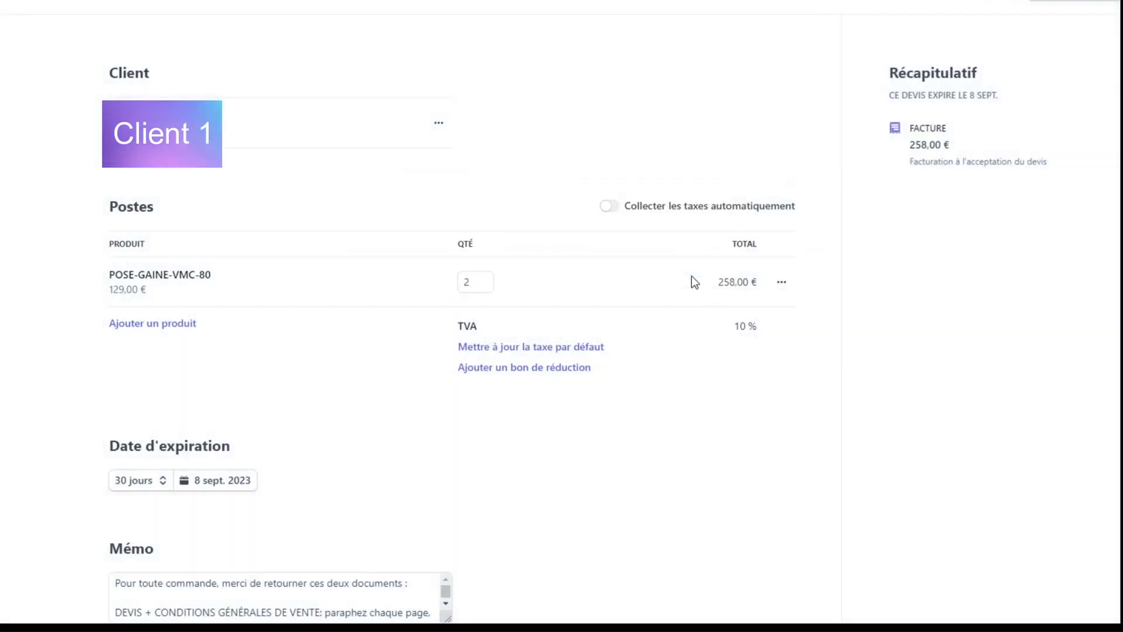
- Apply the Remise fidélité discount coupon of 20 % to the quote
click(550, 368)
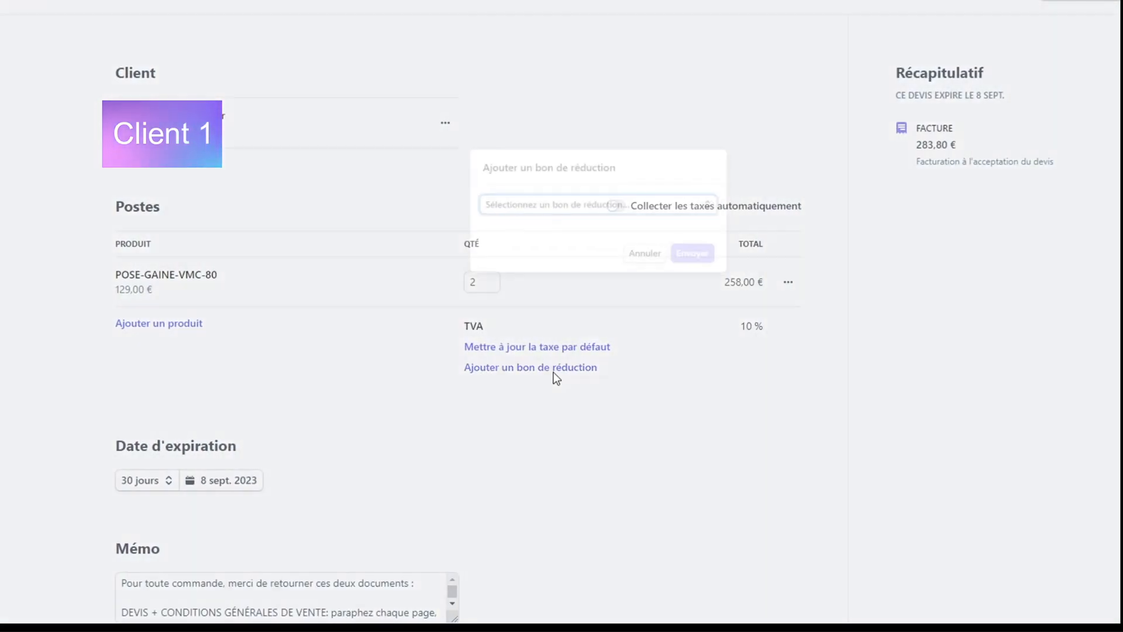
click(554, 208)
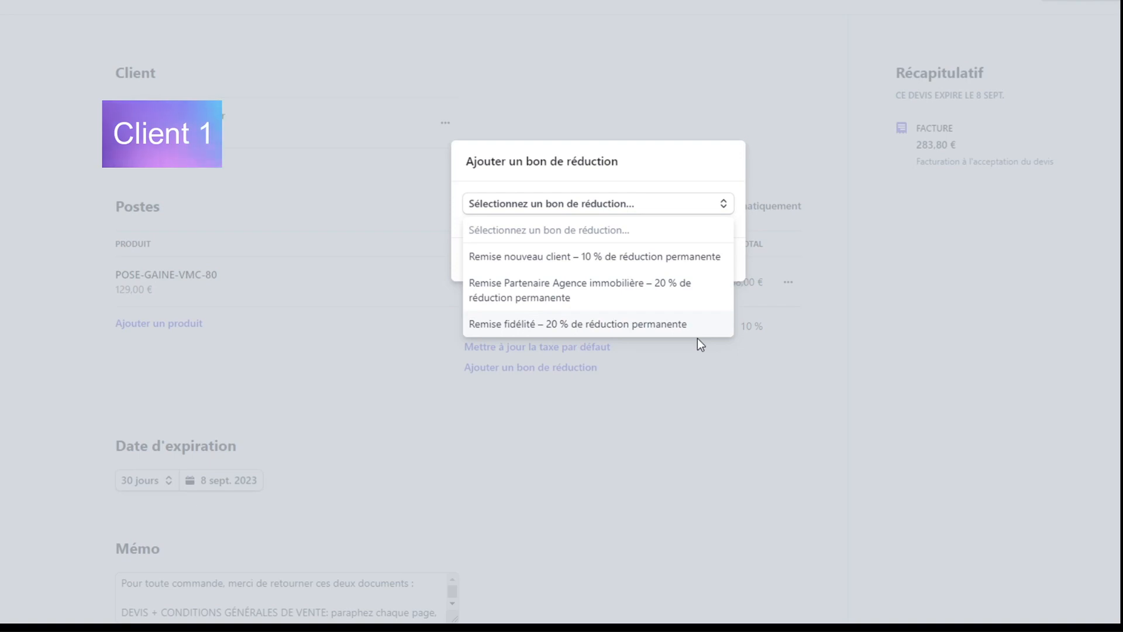
click(646, 331)
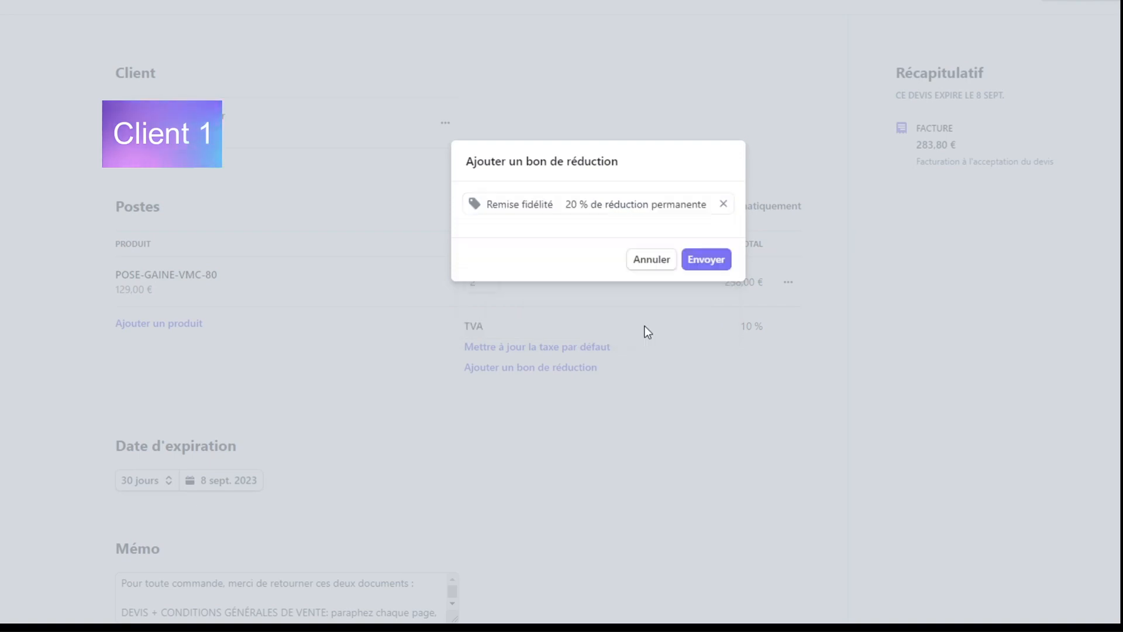
click(705, 259)
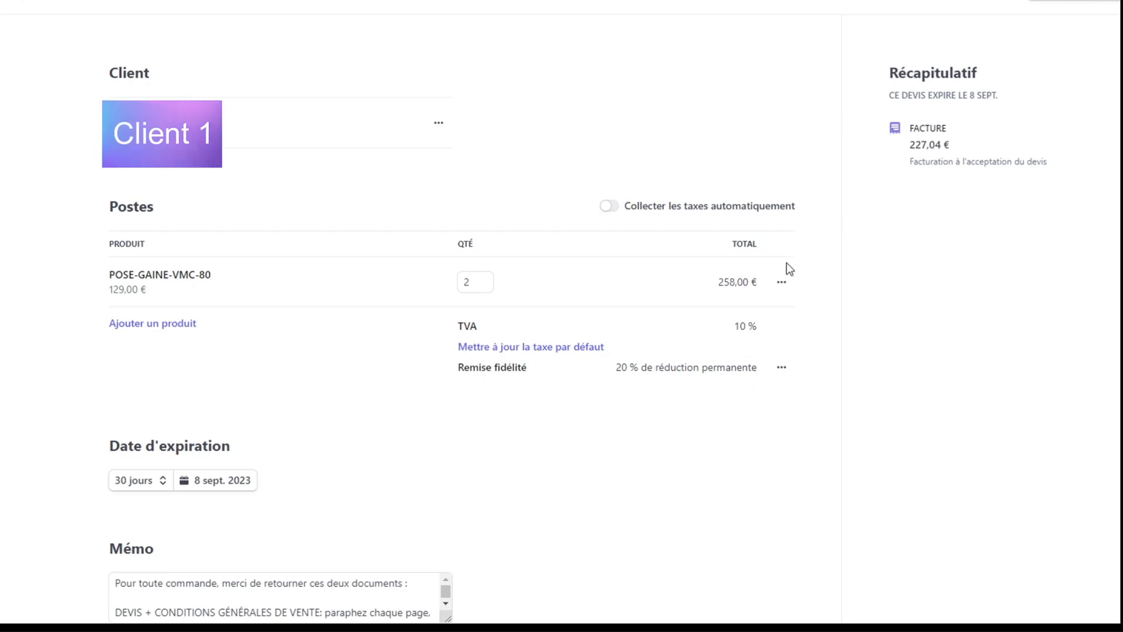
- Resize the memo box, check the quote's header in the advanced options and proceed with the quote
scroll(786, 263, down, 2)
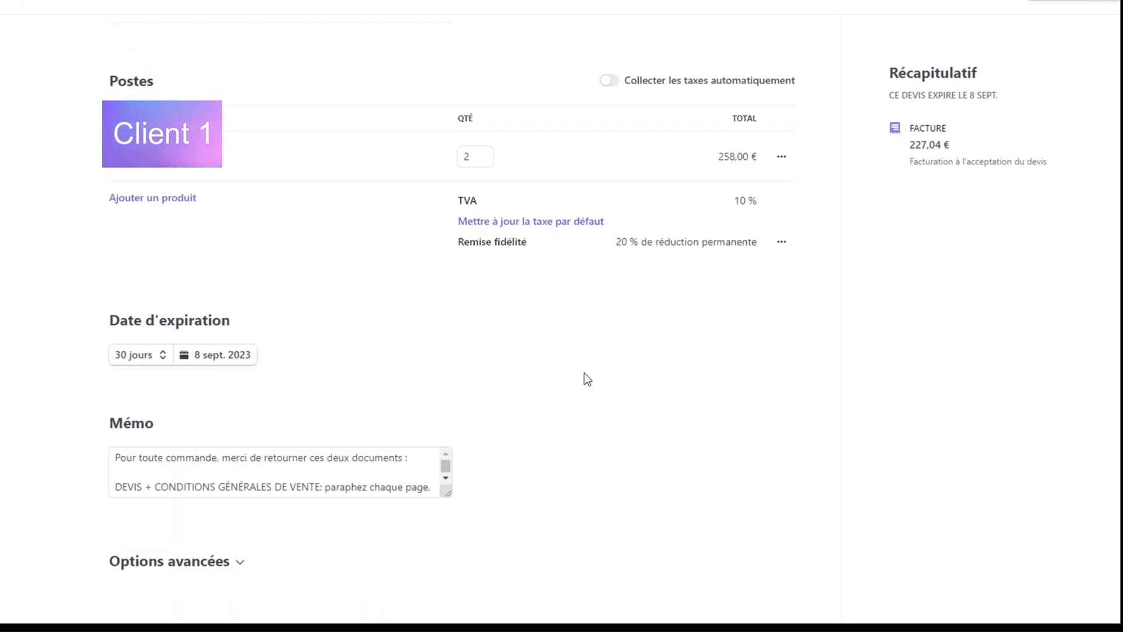
drag(445, 494, 473, 537)
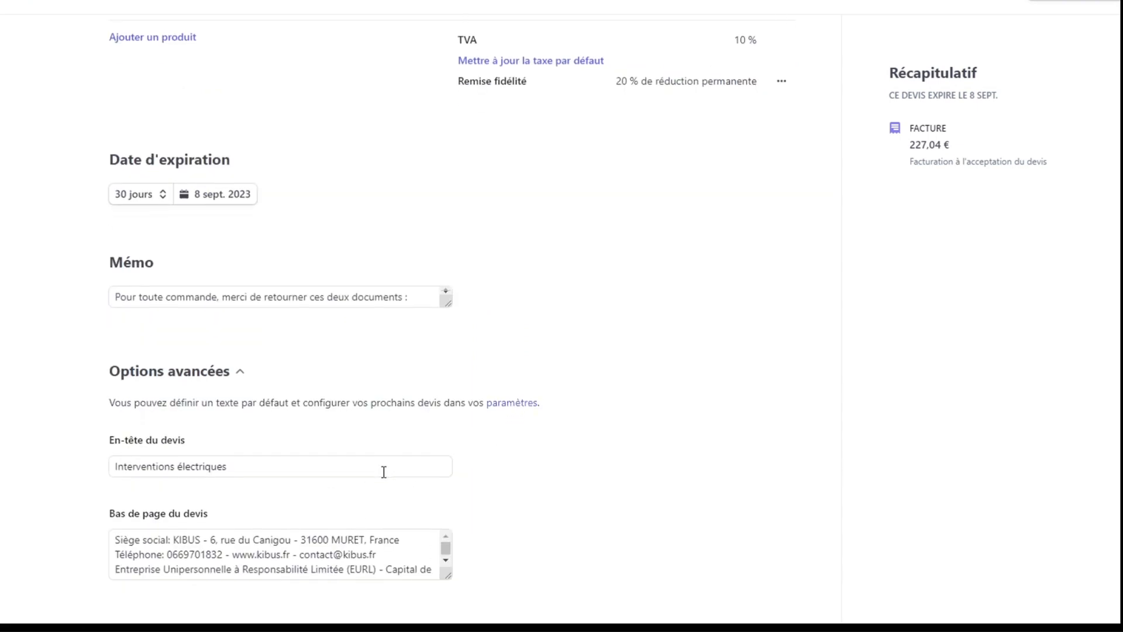
click(326, 463)
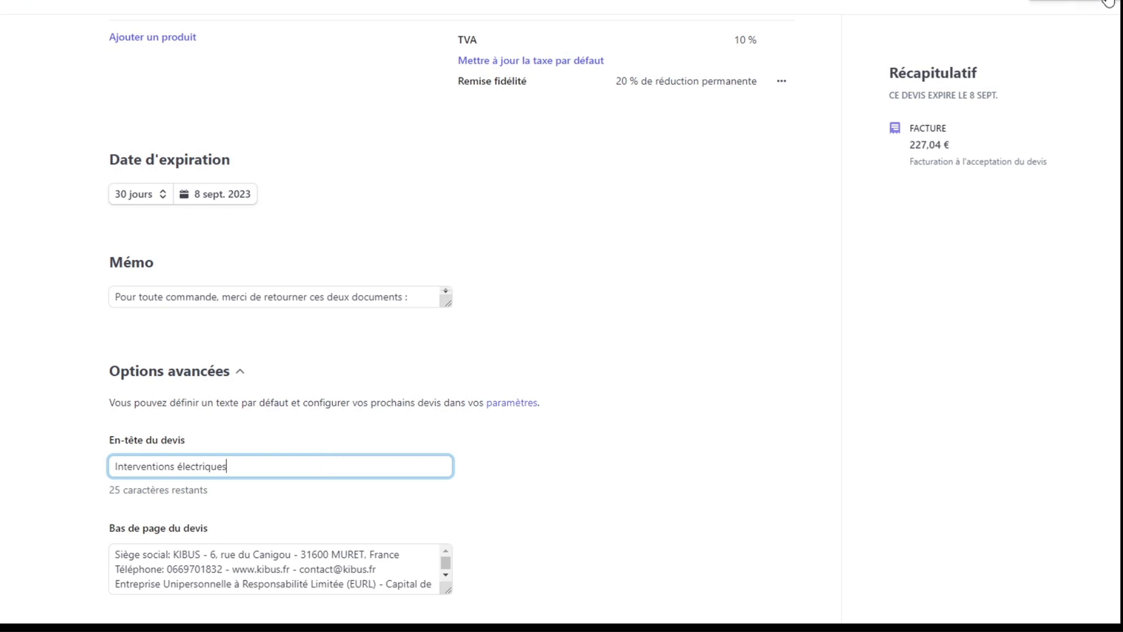
click(1107, 2)
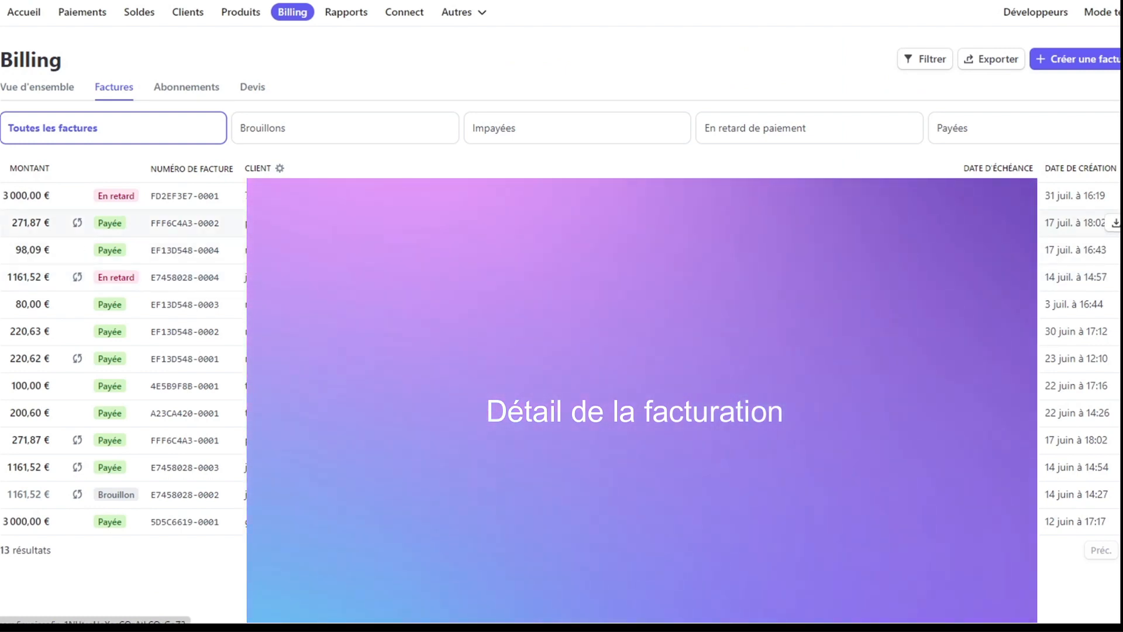
- Add the item POSE-GAINE-VMC-80 with a quantity of 2 to the client's new invoice and save it
click(643, 222)
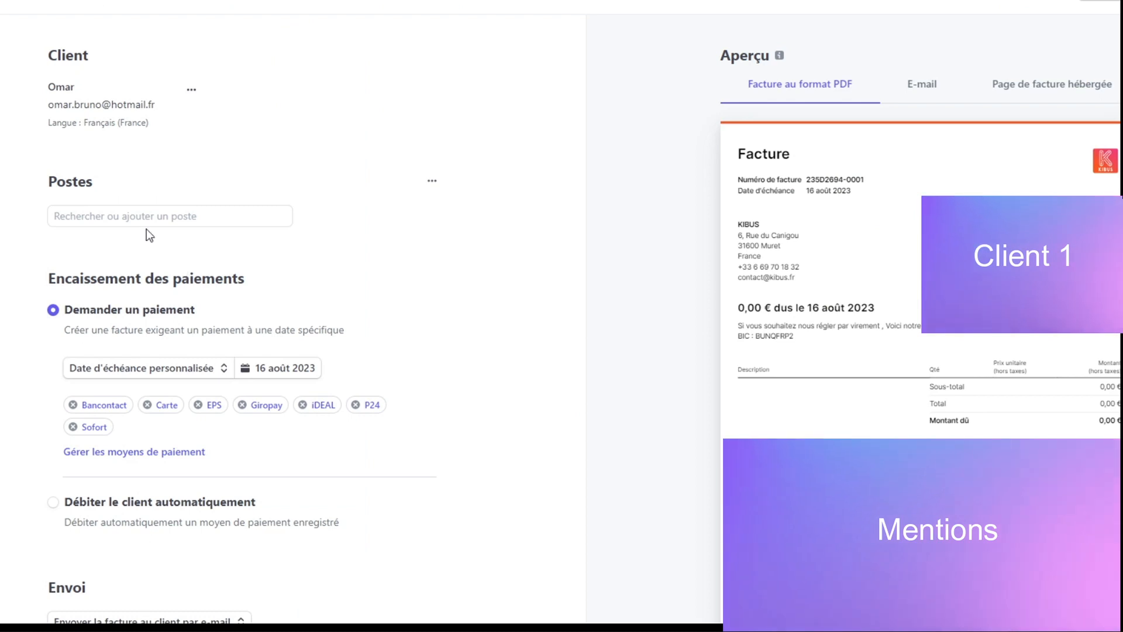
click(114, 215)
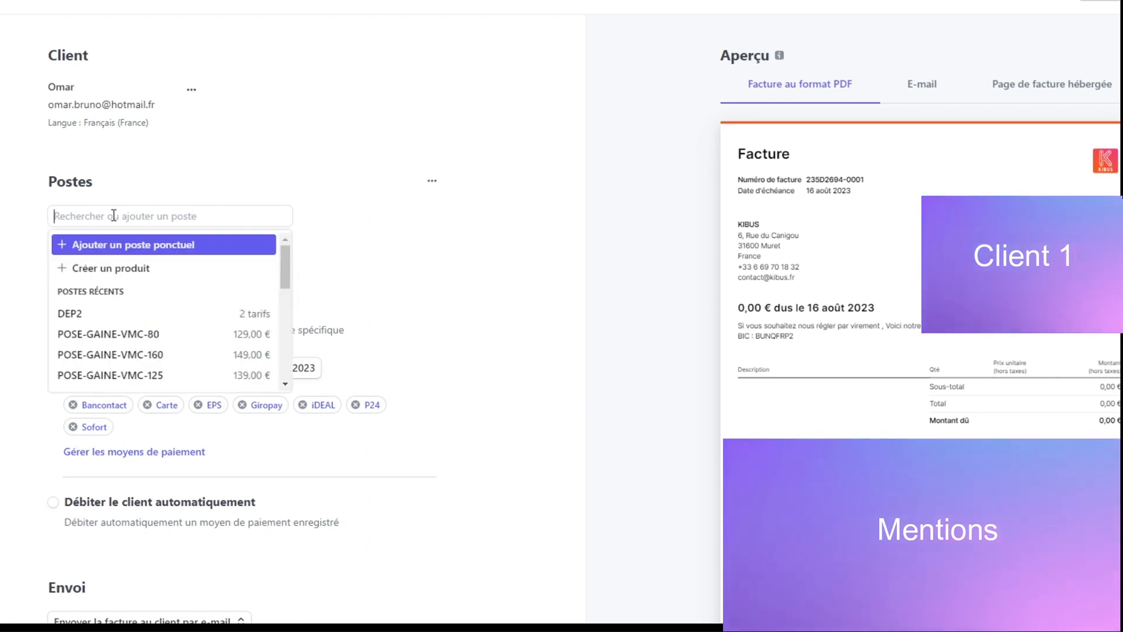
click(104, 334)
text(2)
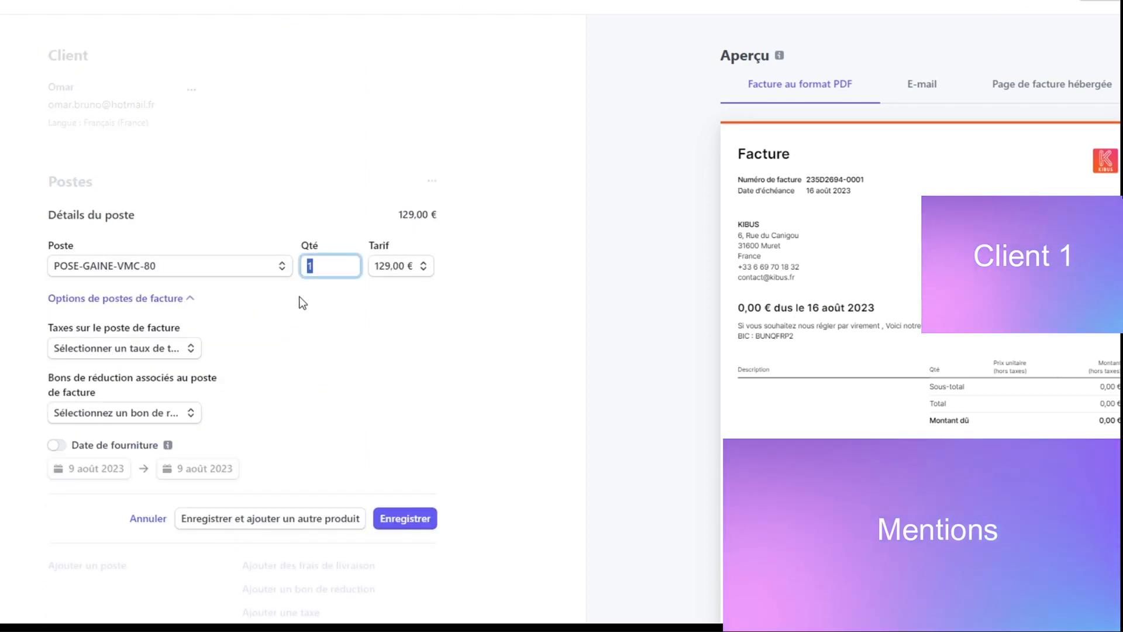
click(409, 341)
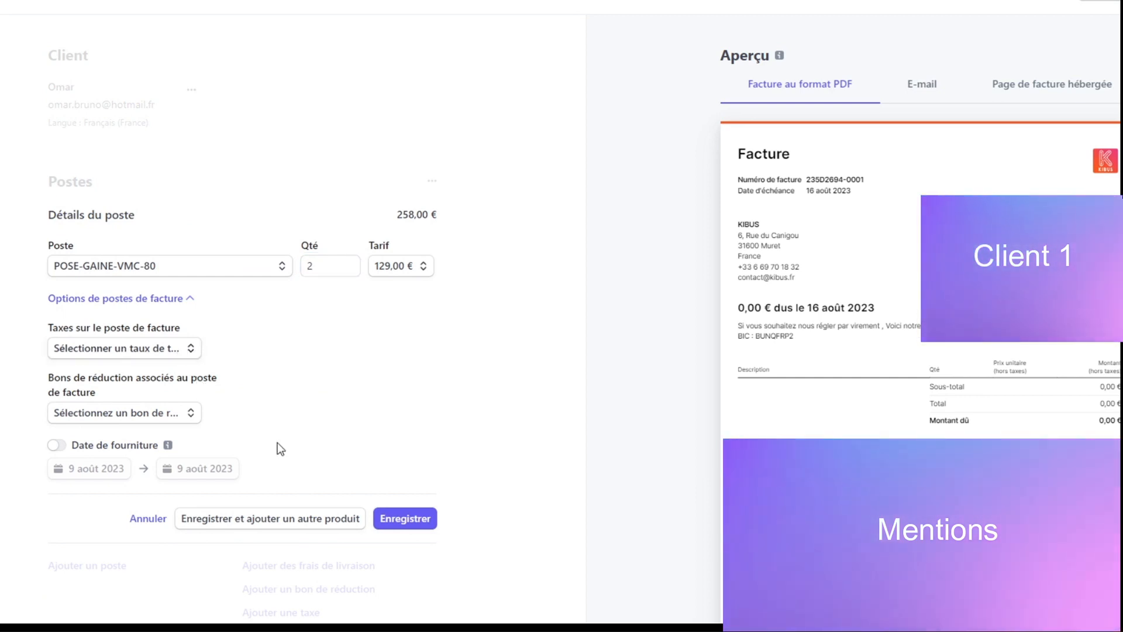
click(424, 520)
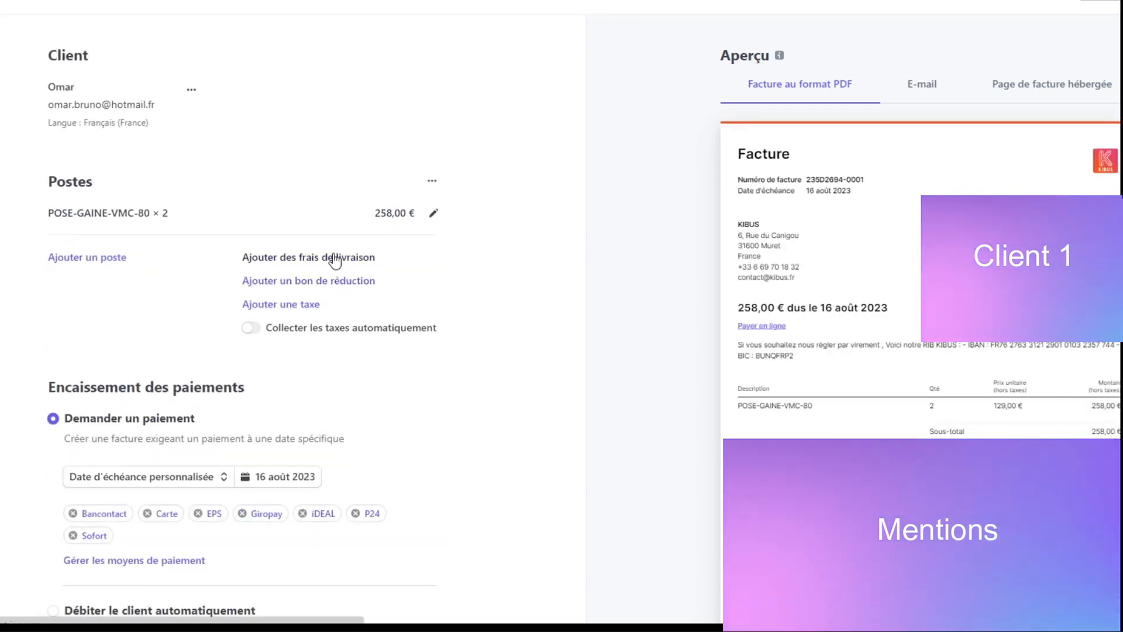
- Apply the Remise fidélité discount coupon of 20 % to the invoice
click(331, 282)
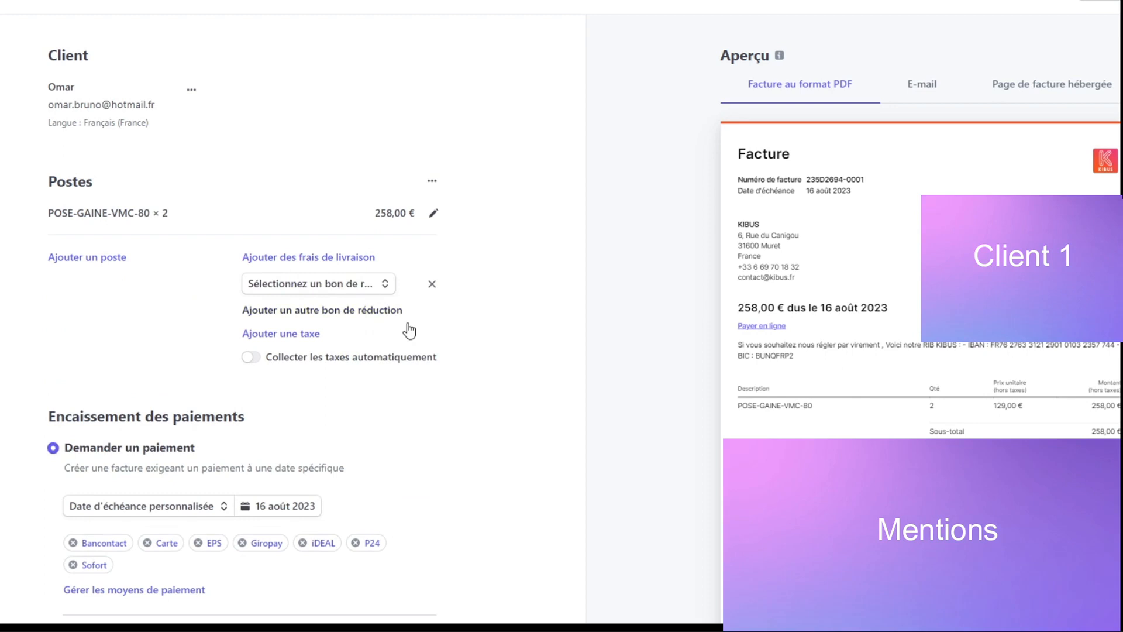
click(351, 286)
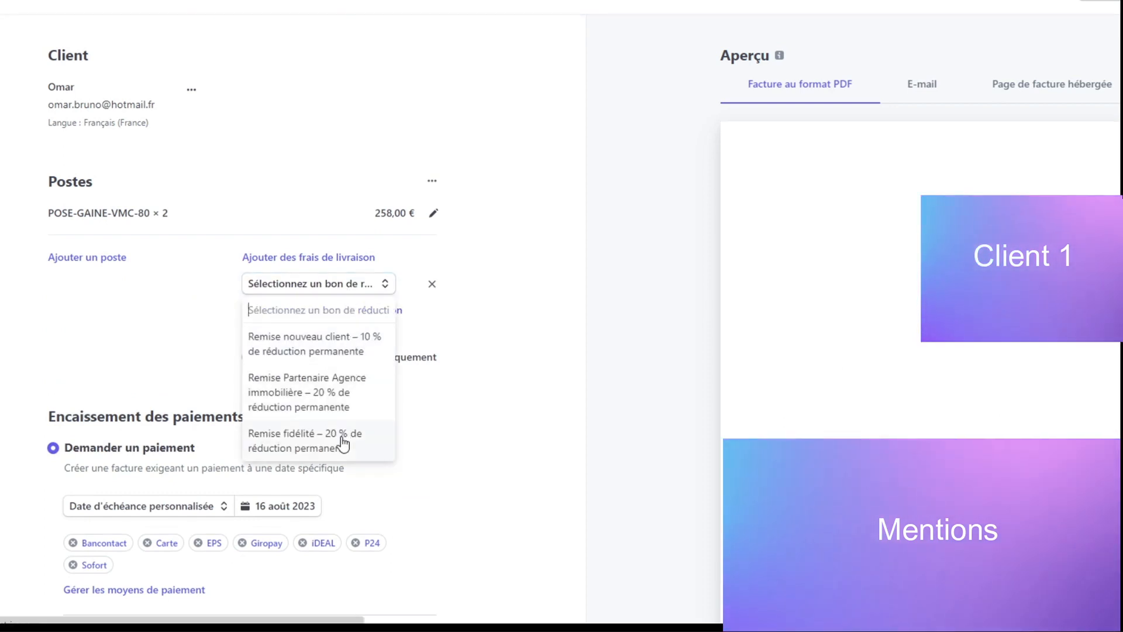
click(343, 443)
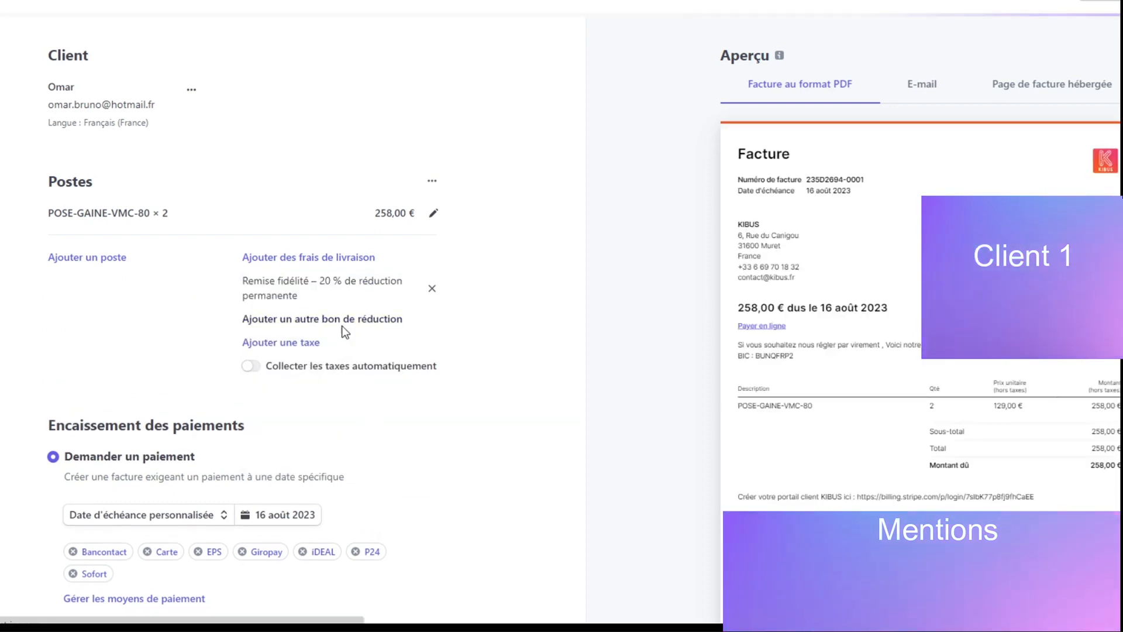
- Add the TVA (10 %) tax rate to the invoice
click(307, 342)
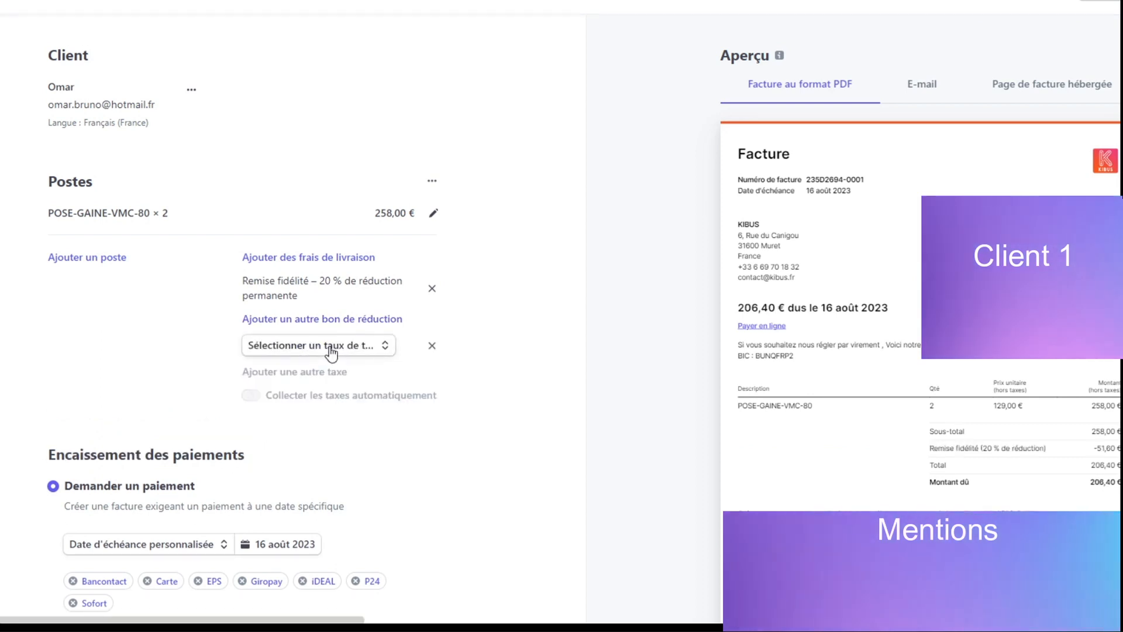
click(331, 349)
click(289, 450)
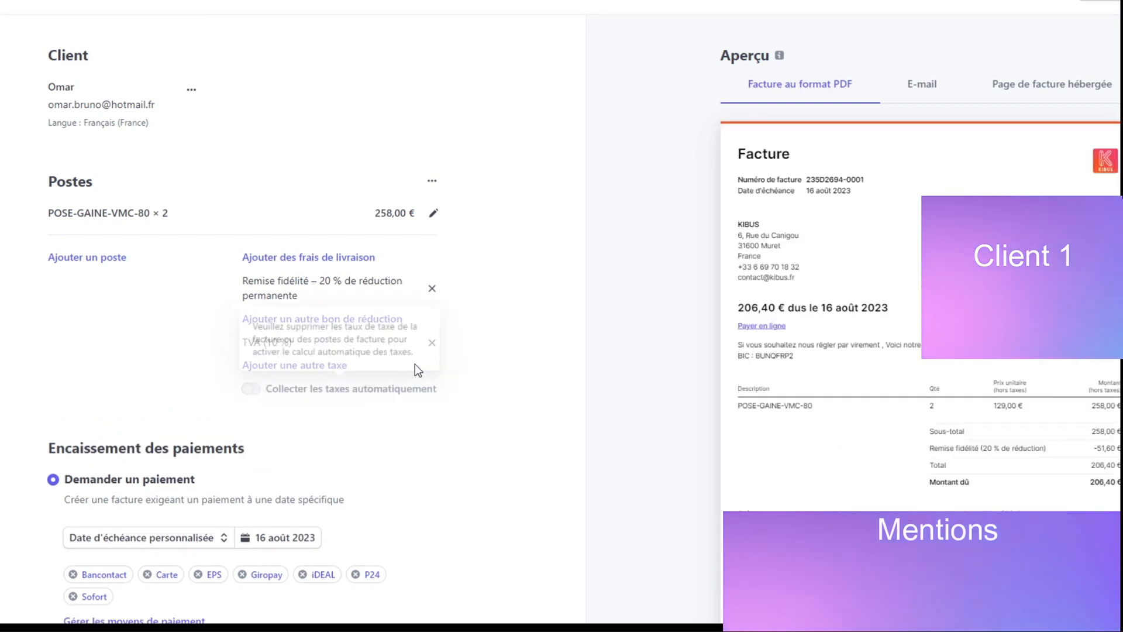